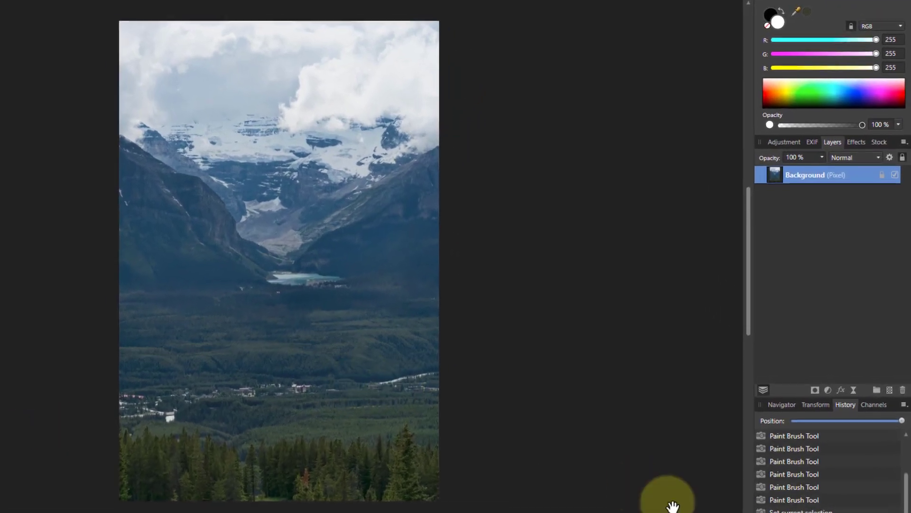
# Add a Curves adjustment to the mountain photo and switch its colour space from RGB to LAB
pyautogui.click(826, 393)
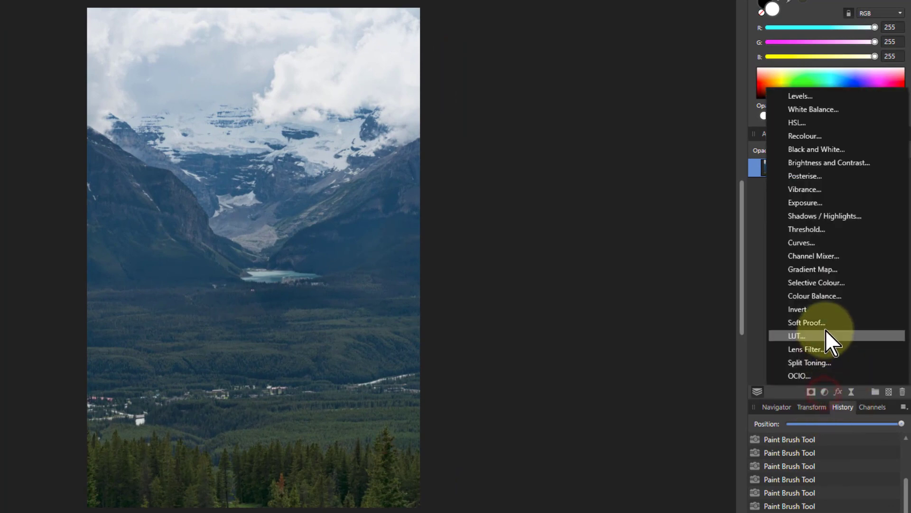
pyautogui.click(802, 243)
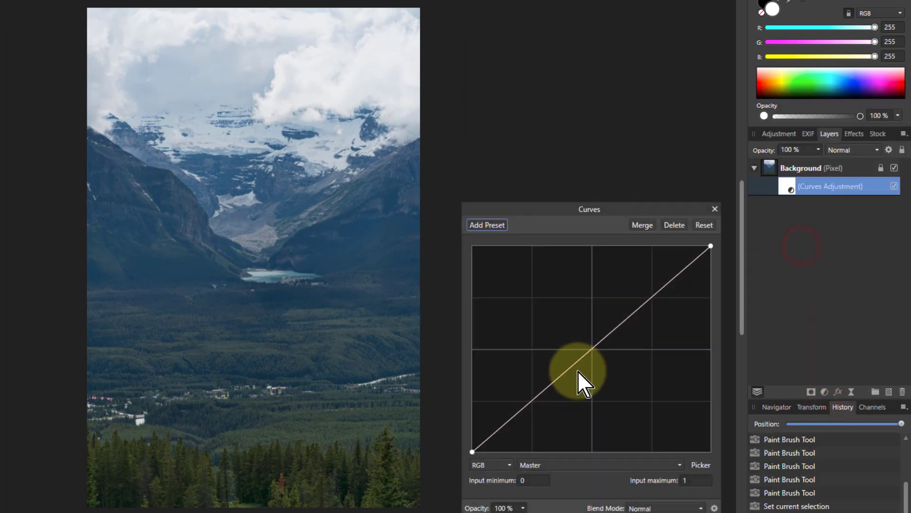
pyautogui.moveTo(545, 209); pyautogui.dragTo(522, 158)
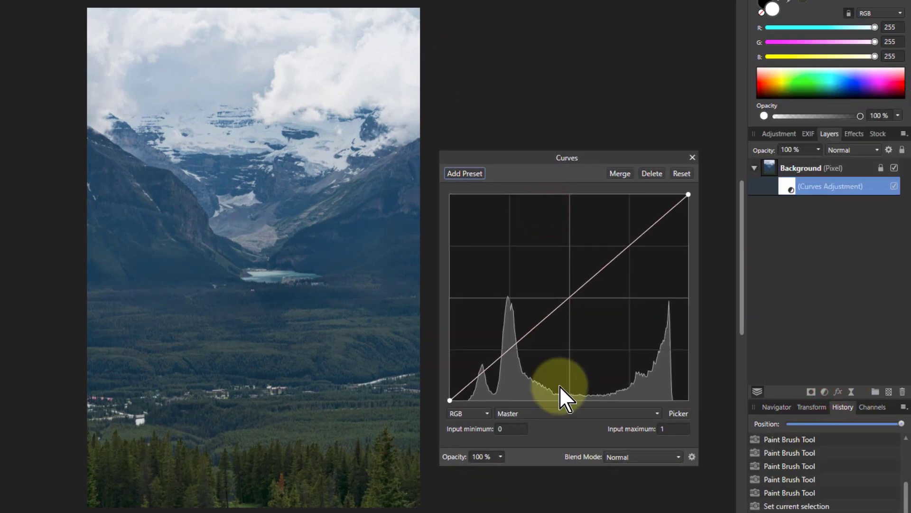
pyautogui.click(465, 414)
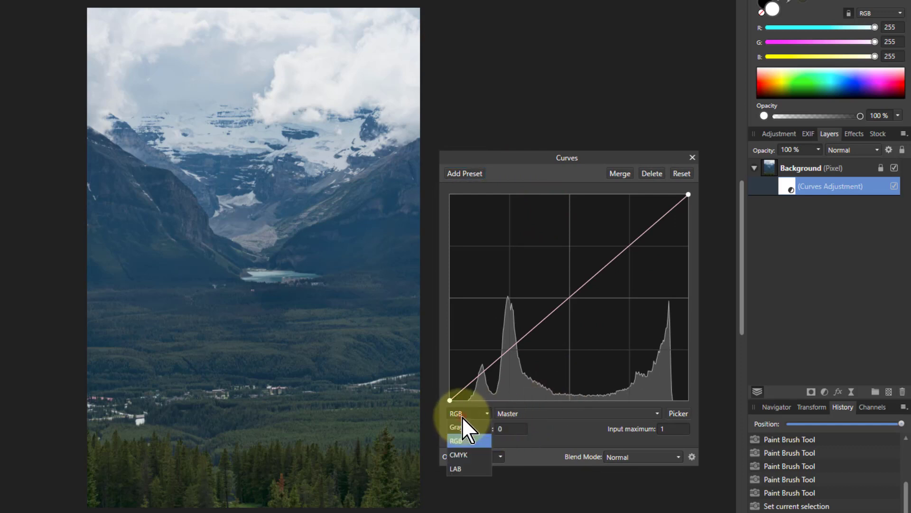
pyautogui.click(457, 471)
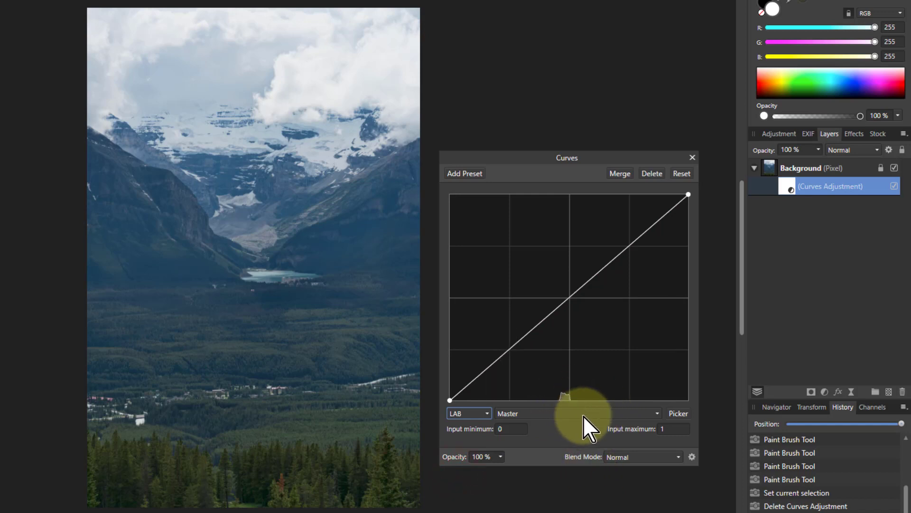
# Switch the curve to the Lightness channel, then add and remove a trial point so it stays straight
pyautogui.click(563, 411)
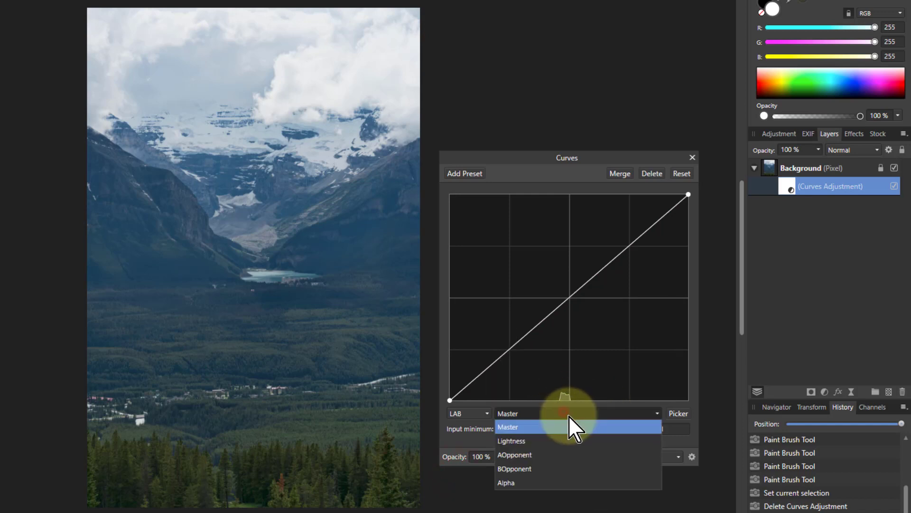
pyautogui.click(552, 444)
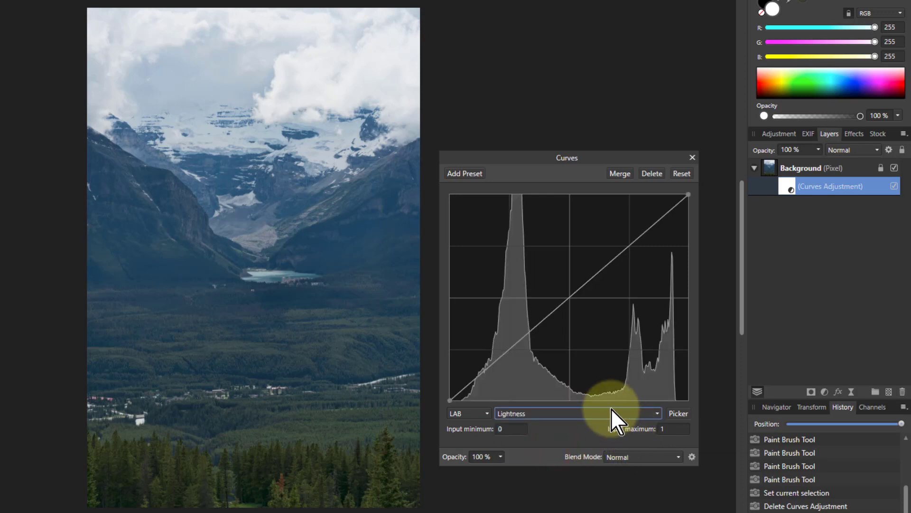
pyautogui.click(562, 303)
pyautogui.moveTo(562, 303); pyautogui.dragTo(583, 331)
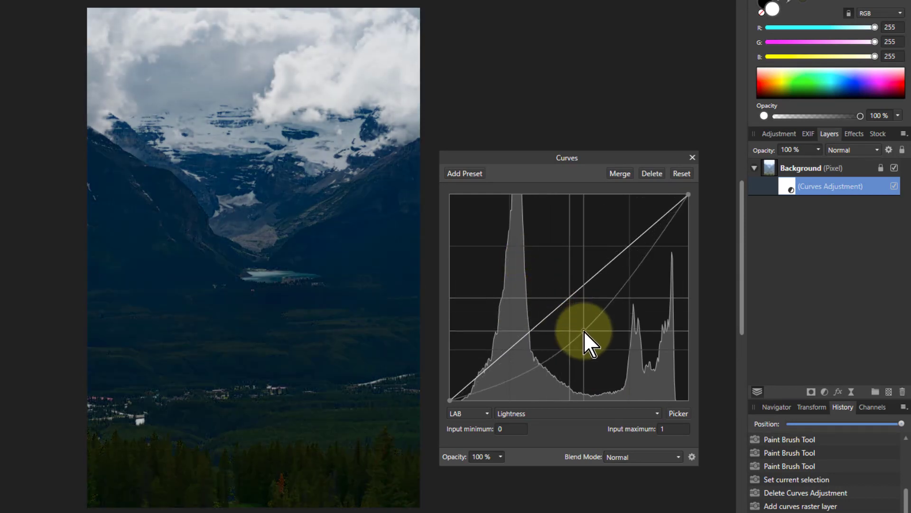
pyautogui.doubleClick(583, 329)
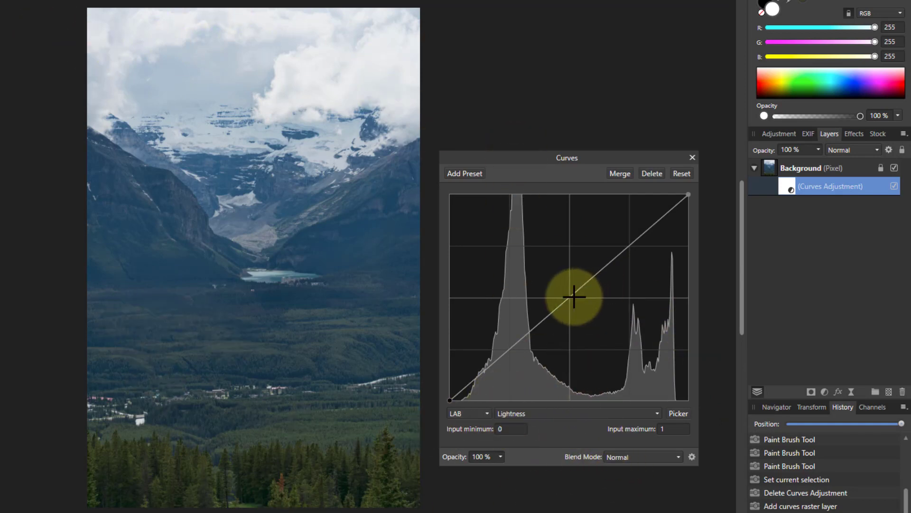
# Add midtone and upper anchors on the Lightness curve and lower the shadow point into a gentle S-curve
pyautogui.click(599, 272)
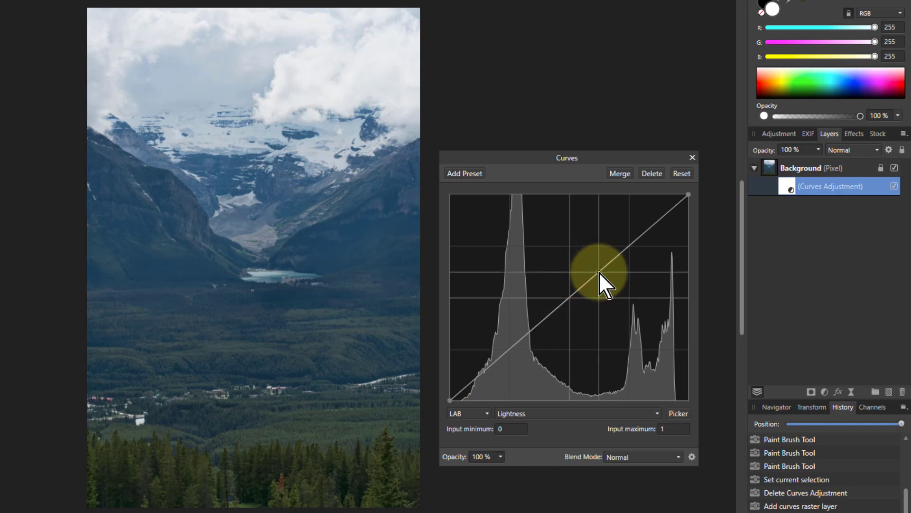
pyautogui.click(651, 226)
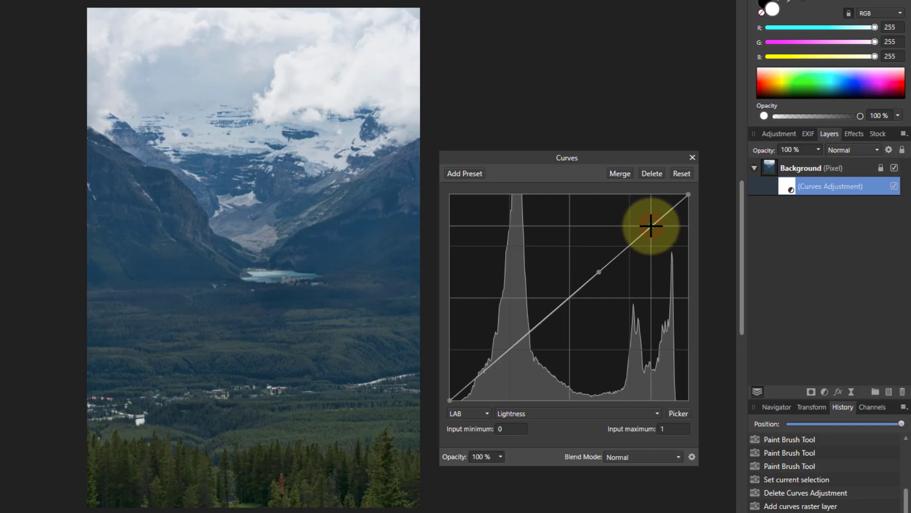
pyautogui.click(615, 259)
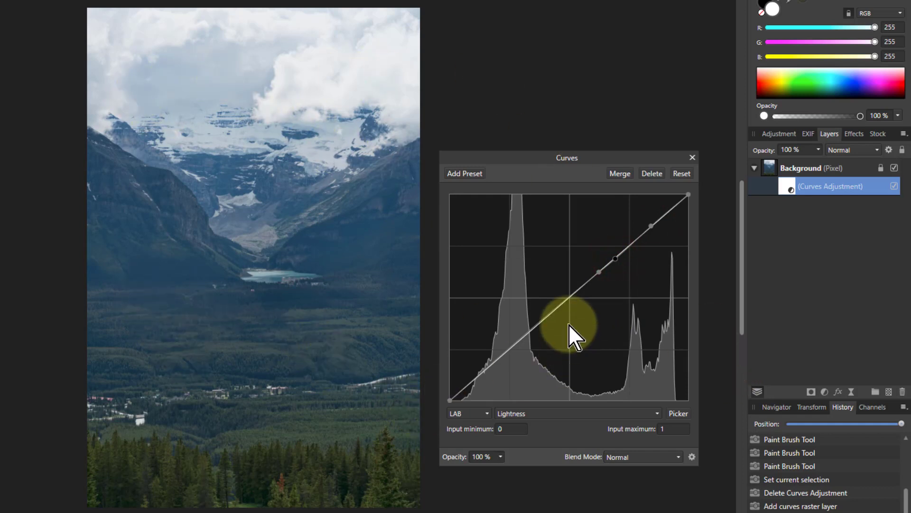
pyautogui.moveTo(557, 311)
pyautogui.mouseDown()
pyautogui.moveTo(541, 300)
pyautogui.moveTo(555, 315)
pyautogui.moveTo(554, 300)
pyautogui.mouseUp()
pyautogui.moveTo(490, 363); pyautogui.dragTo(485, 375)
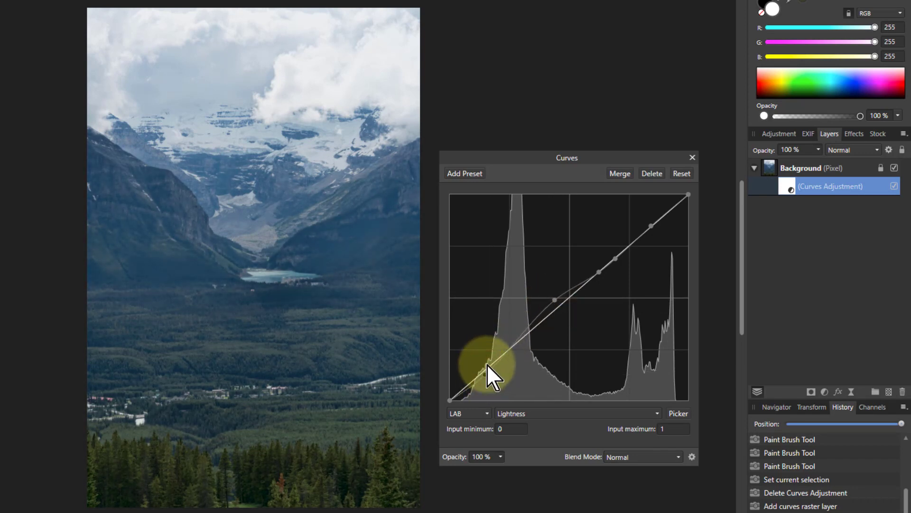
pyautogui.moveTo(555, 299); pyautogui.dragTo(547, 302)
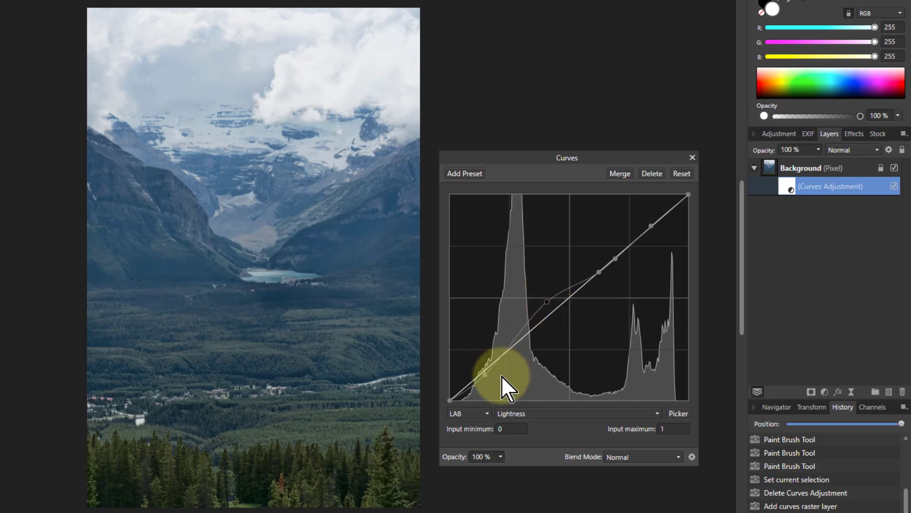
pyautogui.moveTo(484, 374); pyautogui.dragTo(484, 377)
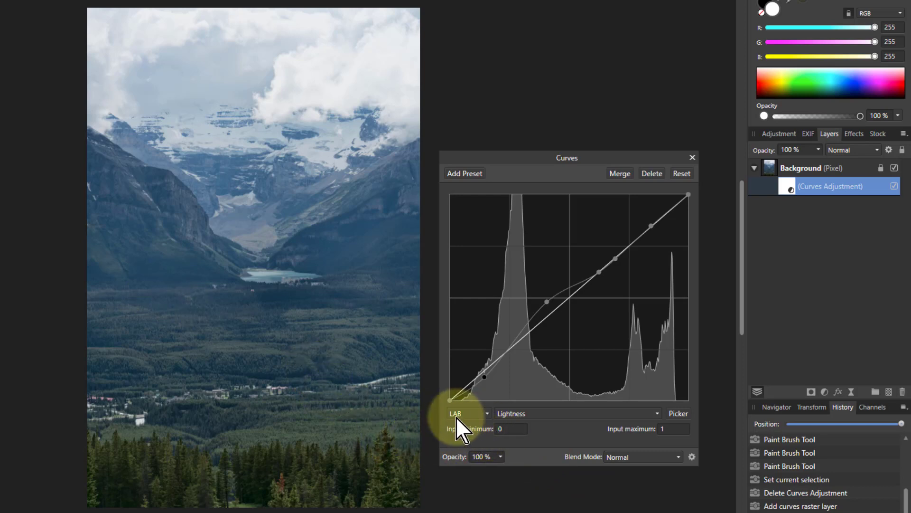
# Switch the curve to the AOpponent channel and add a point at its centre
pyautogui.click(544, 413)
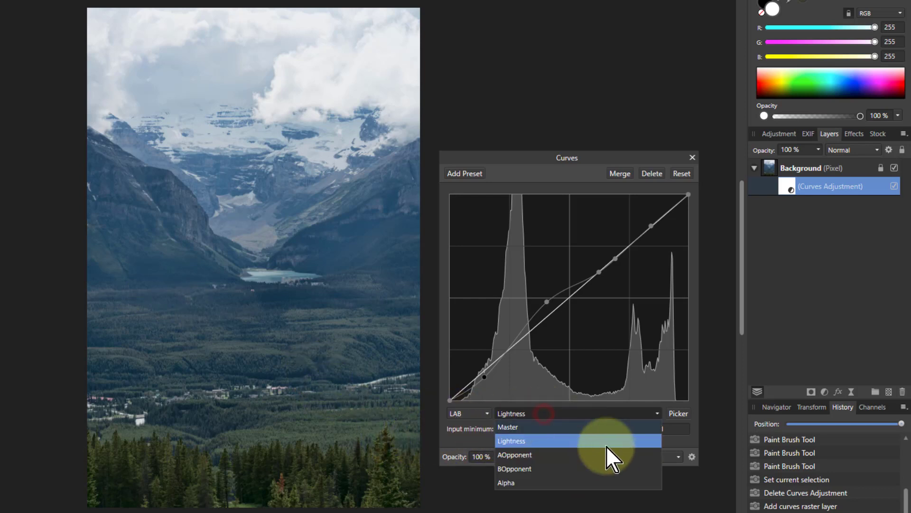
pyautogui.click(562, 458)
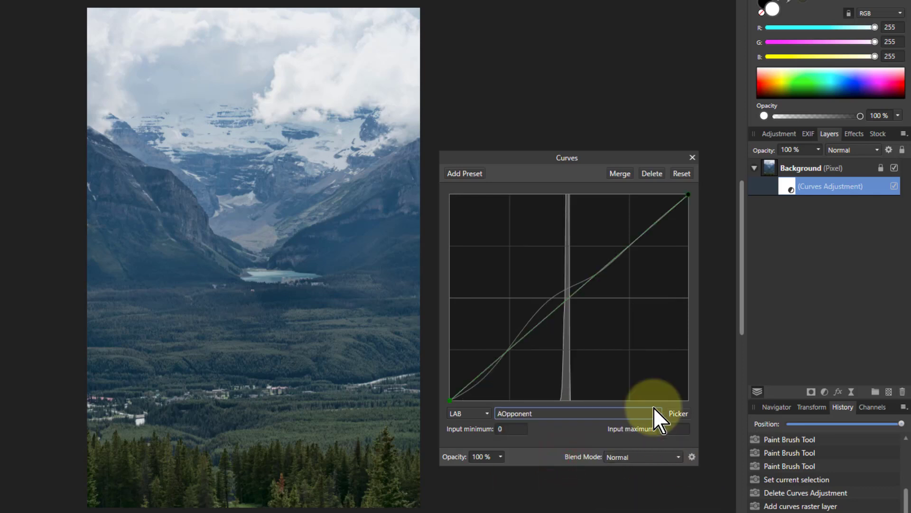
pyautogui.click(569, 297)
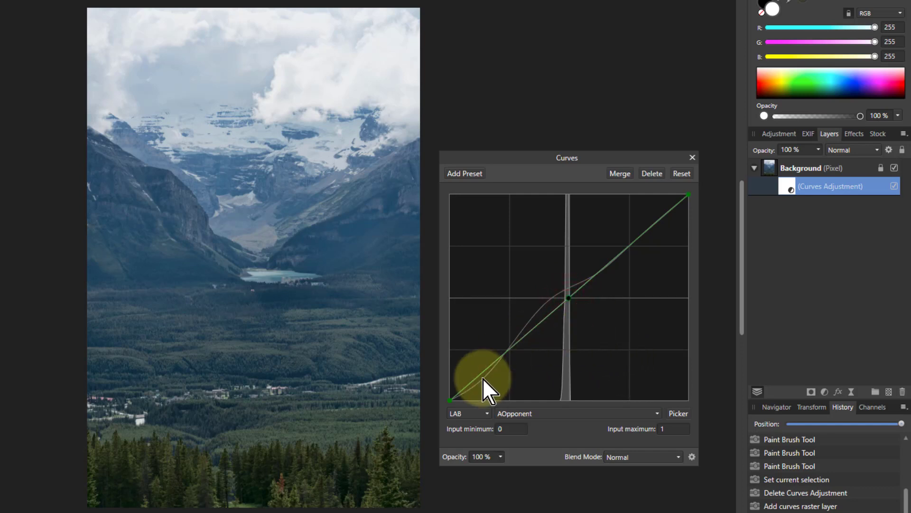
pyautogui.moveTo(449, 400)
pyautogui.mouseDown()
pyautogui.moveTo(514, 400)
pyautogui.moveTo(449, 400)
pyautogui.mouseUp()
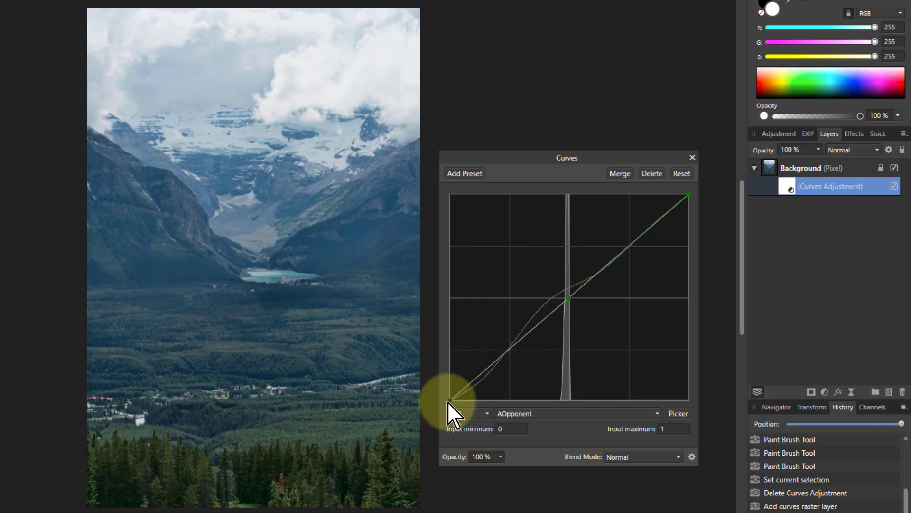
# Trial a magenta shift on the AOpponent midpoint, then nudge the start point toward teal
pyautogui.click(571, 298)
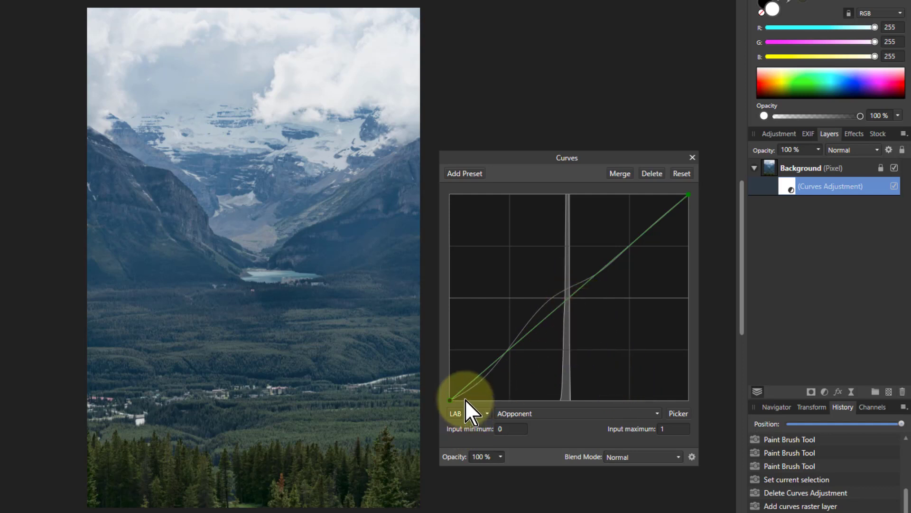
pyautogui.click(564, 306)
pyautogui.moveTo(563, 306); pyautogui.dragTo(521, 269)
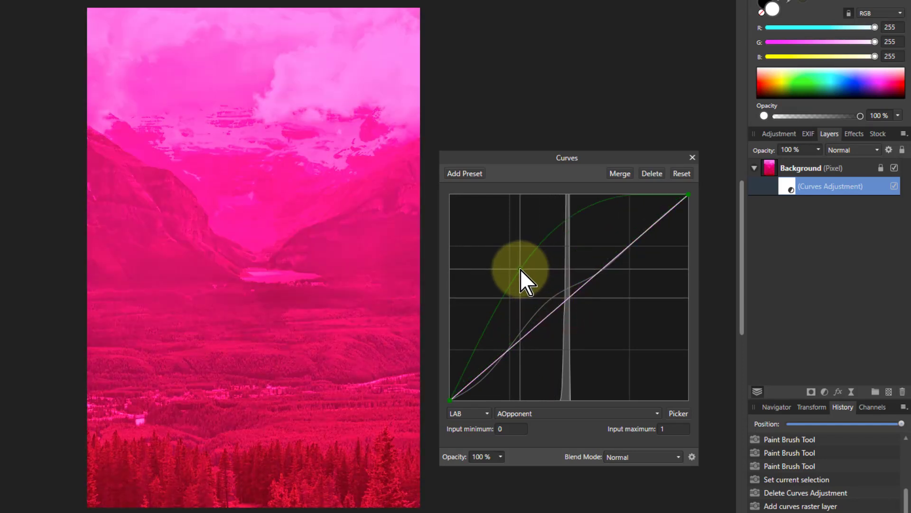
pyautogui.moveTo(520, 269); pyautogui.dragTo(575, 305)
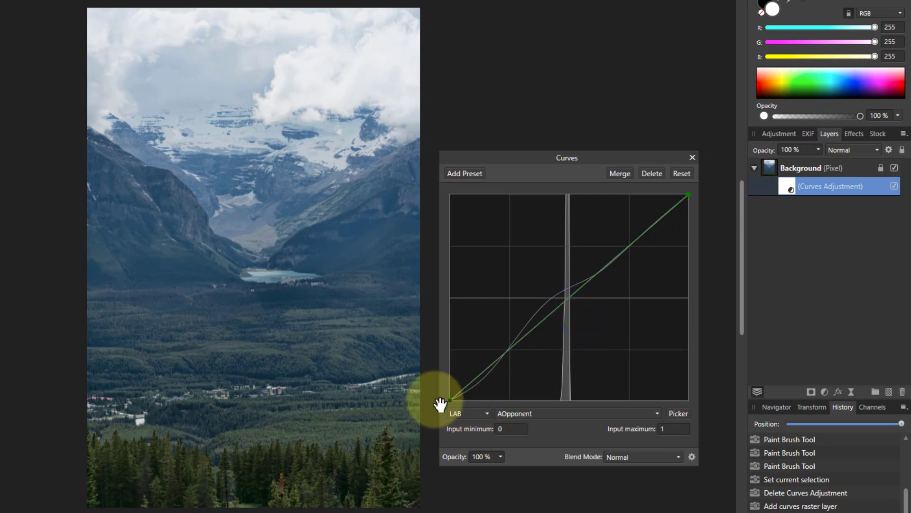
pyautogui.moveTo(449, 400)
pyautogui.mouseDown()
pyautogui.moveTo(462, 405)
pyautogui.moveTo(453, 408)
pyautogui.mouseUp()
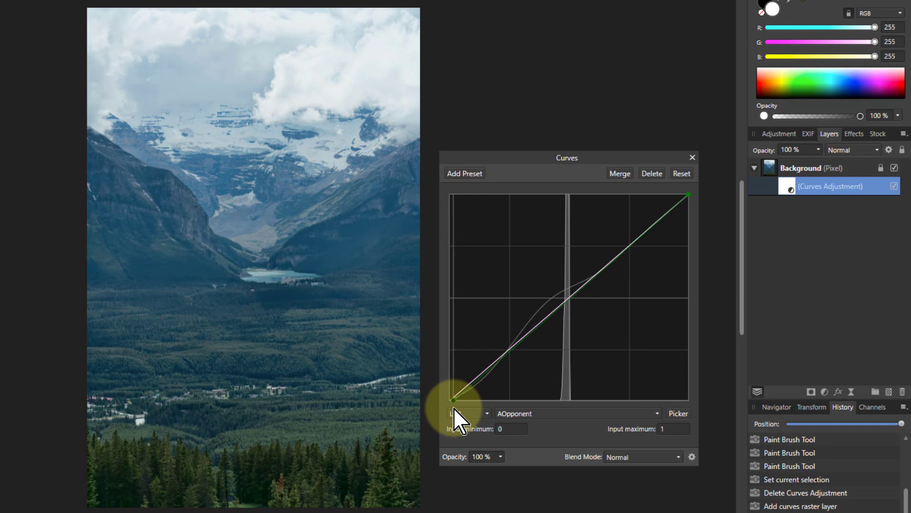
pyautogui.moveTo(453, 409); pyautogui.dragTo(454, 408)
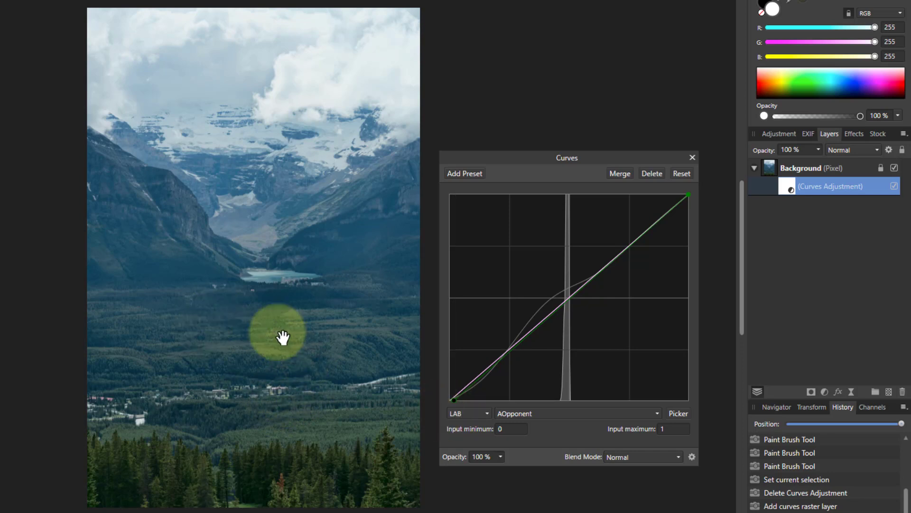
pyautogui.moveTo(454, 400); pyautogui.dragTo(455, 401)
# On the BOpponent channel, move the start point right and top end inward, and add a midpoint
pyautogui.click(573, 409)
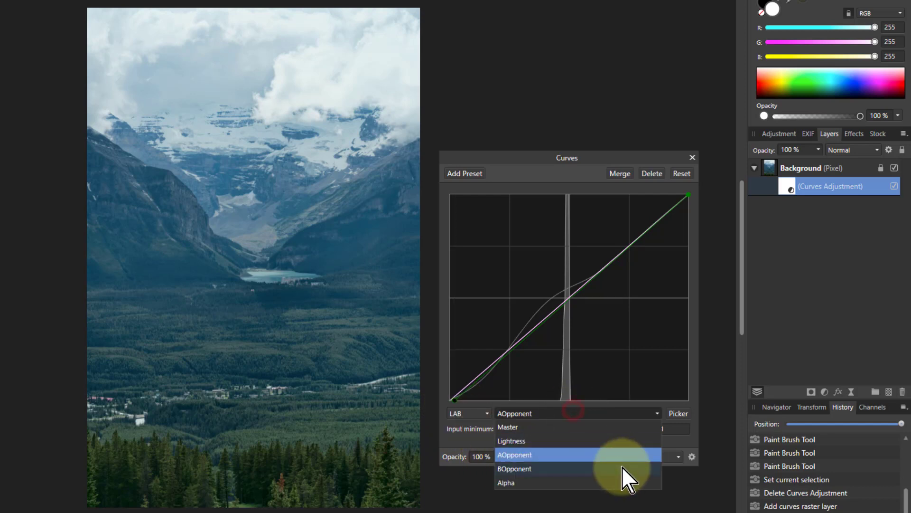
pyautogui.click(544, 469)
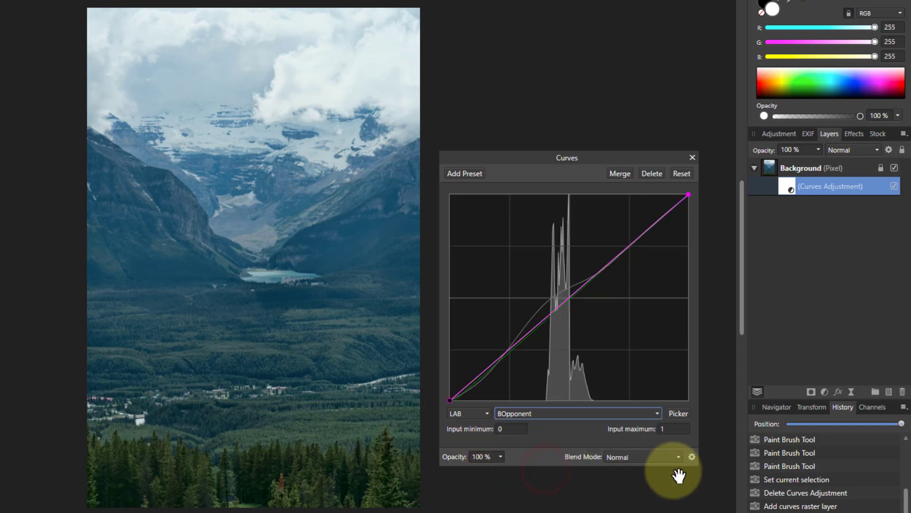
pyautogui.moveTo(450, 398); pyautogui.dragTo(358, 424)
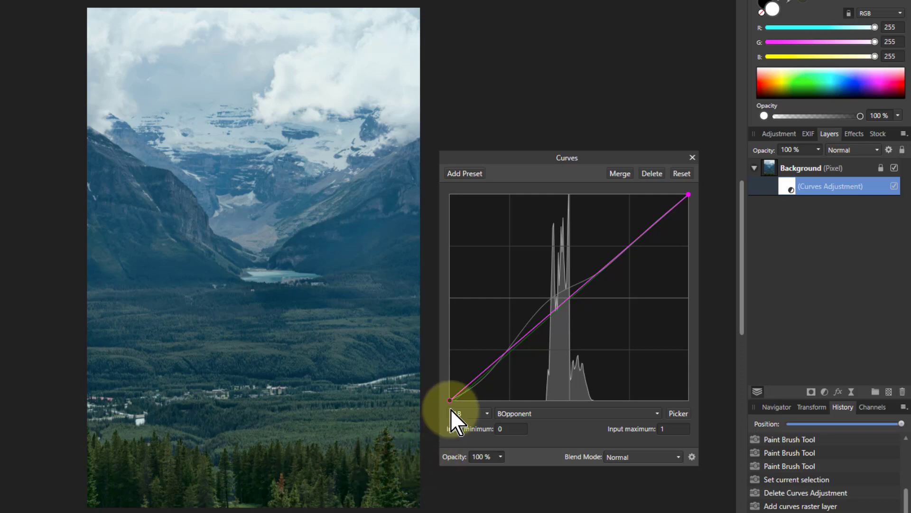
pyautogui.moveTo(451, 400); pyautogui.dragTo(470, 406)
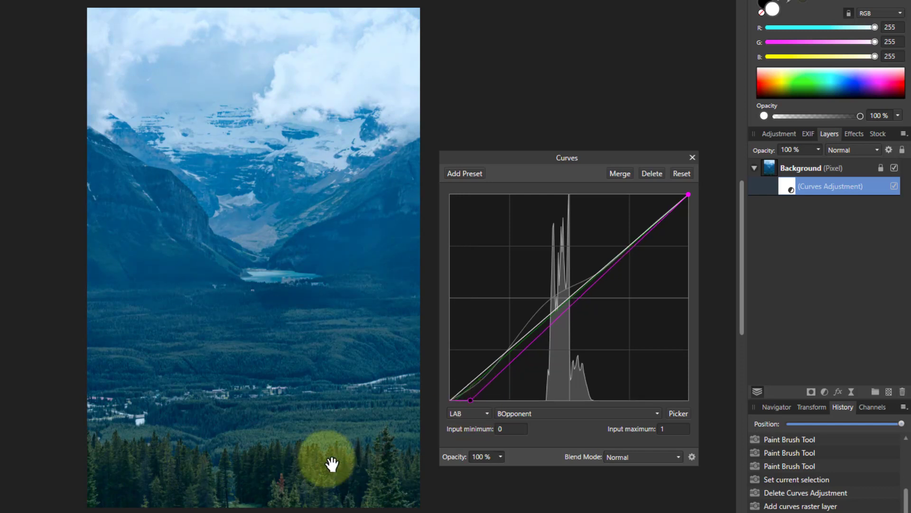
pyautogui.click(688, 194)
pyautogui.moveTo(688, 195); pyautogui.dragTo(713, 189)
pyautogui.moveTo(552, 328); pyautogui.dragTo(541, 329)
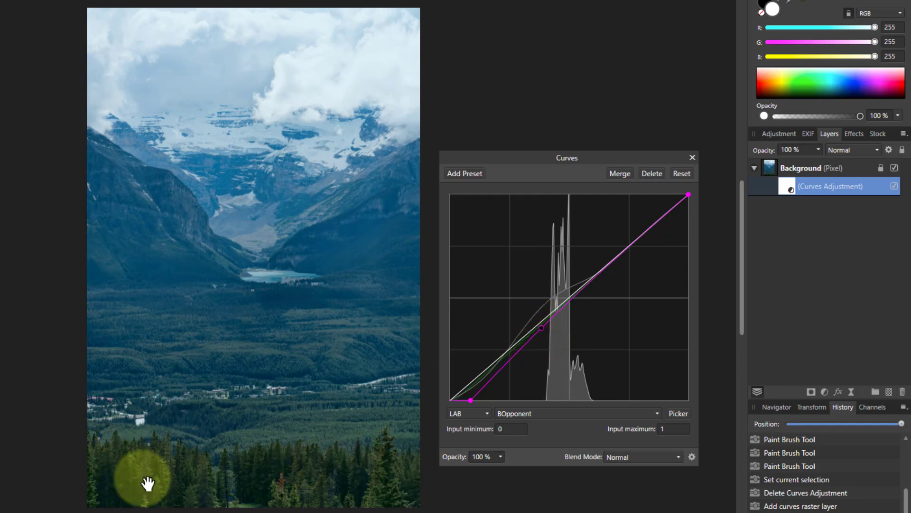
pyautogui.click(894, 186)
pyautogui.click(894, 186)
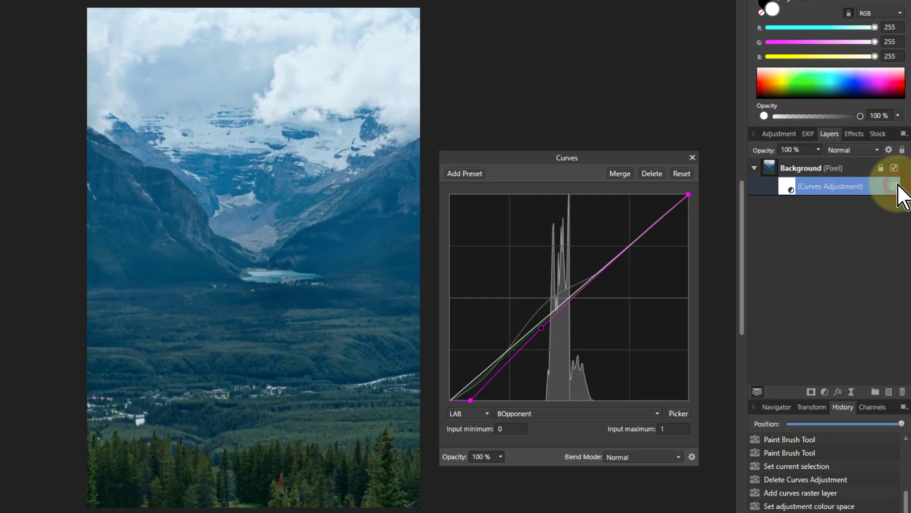
pyautogui.click(894, 186)
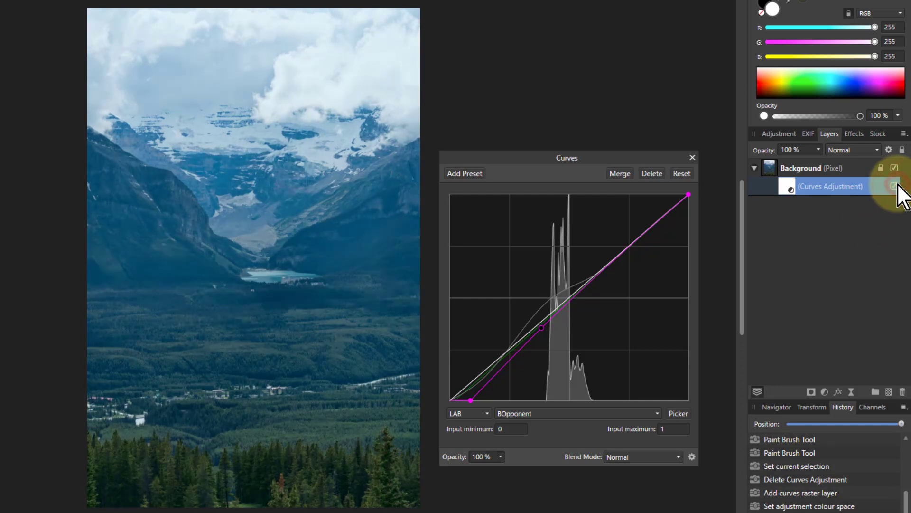